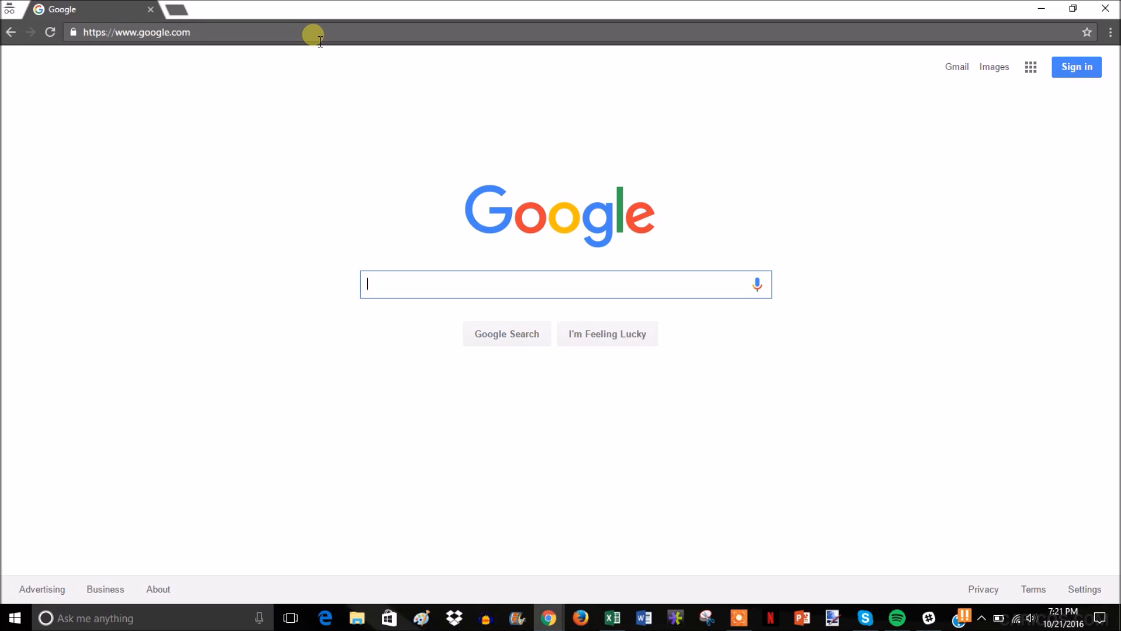
Search Google for business.facebook.com and open the Business Manager Overview result.
click(464, 285)
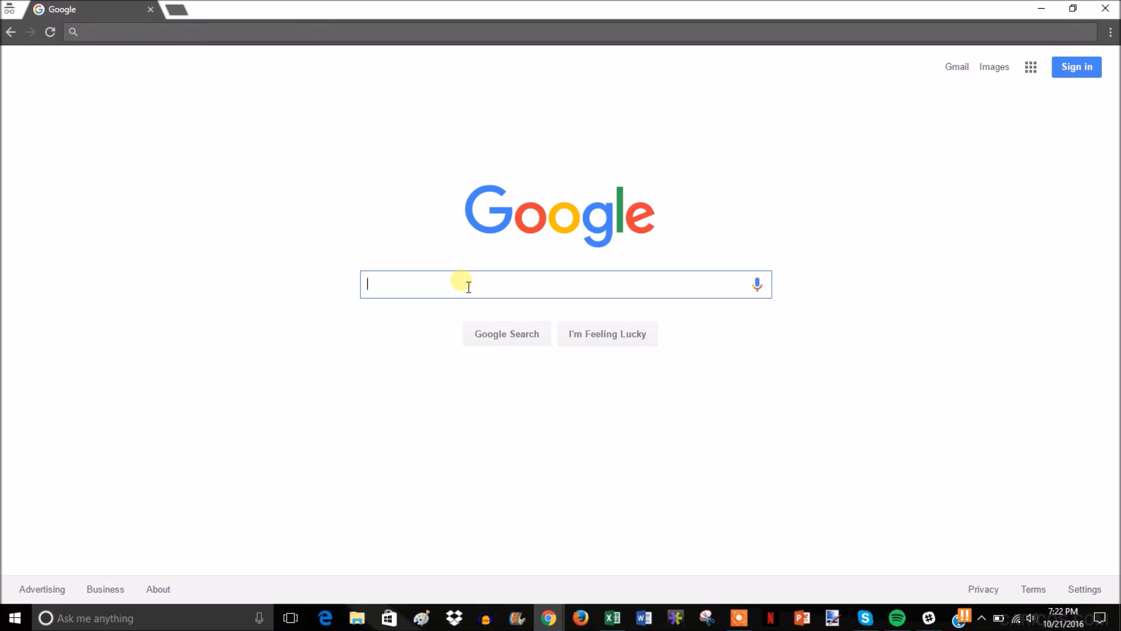
text(business.)
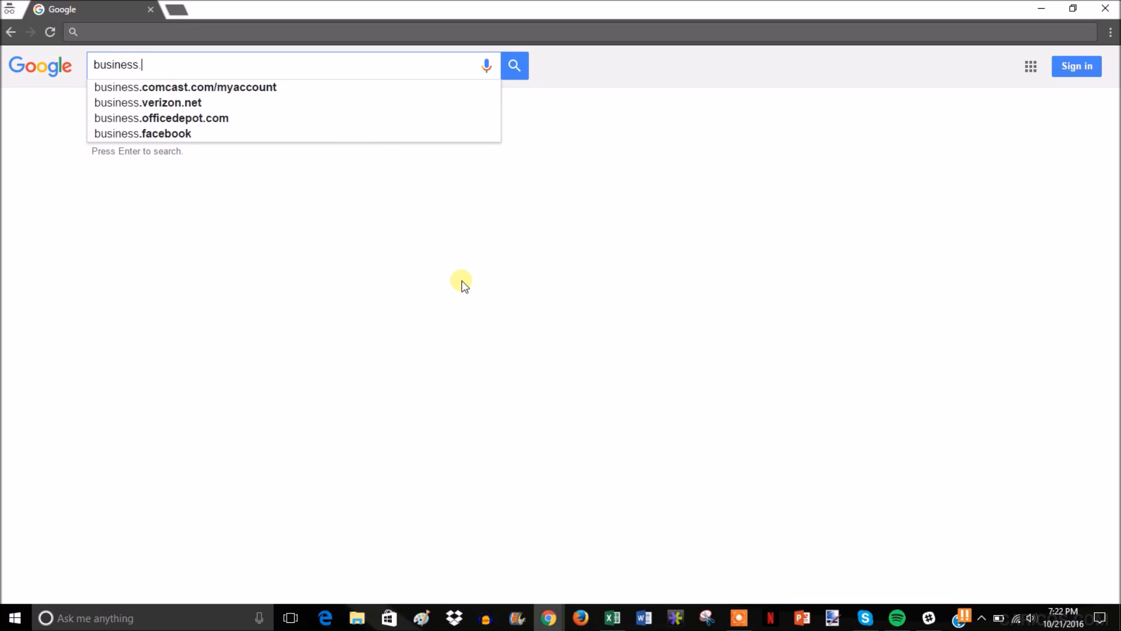
text(facebook.)
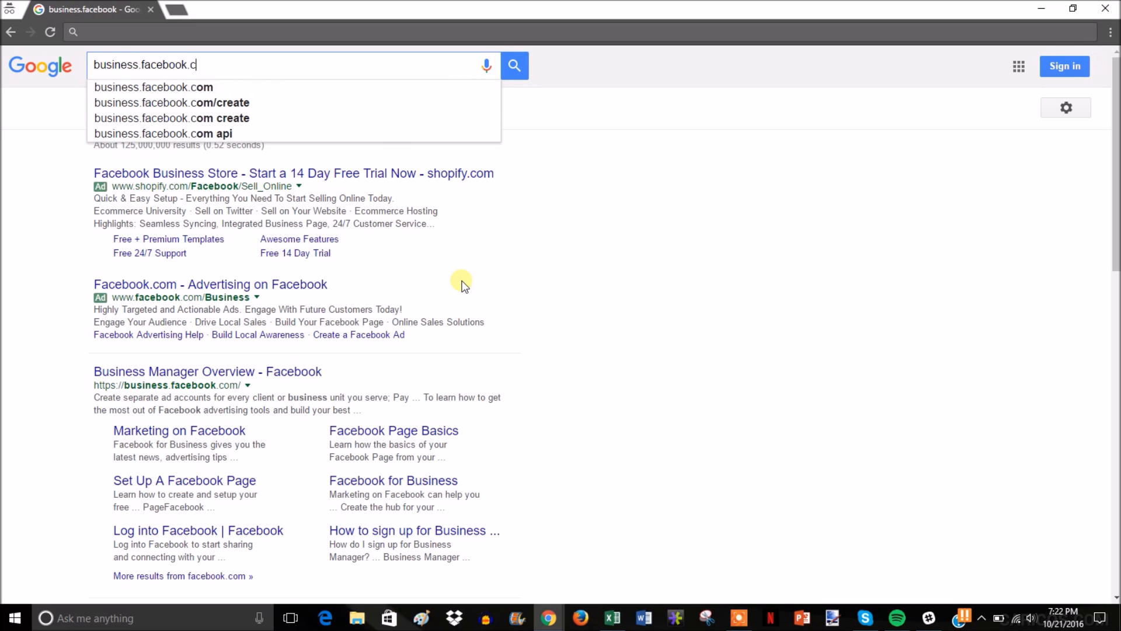
text(com)
key(Return)
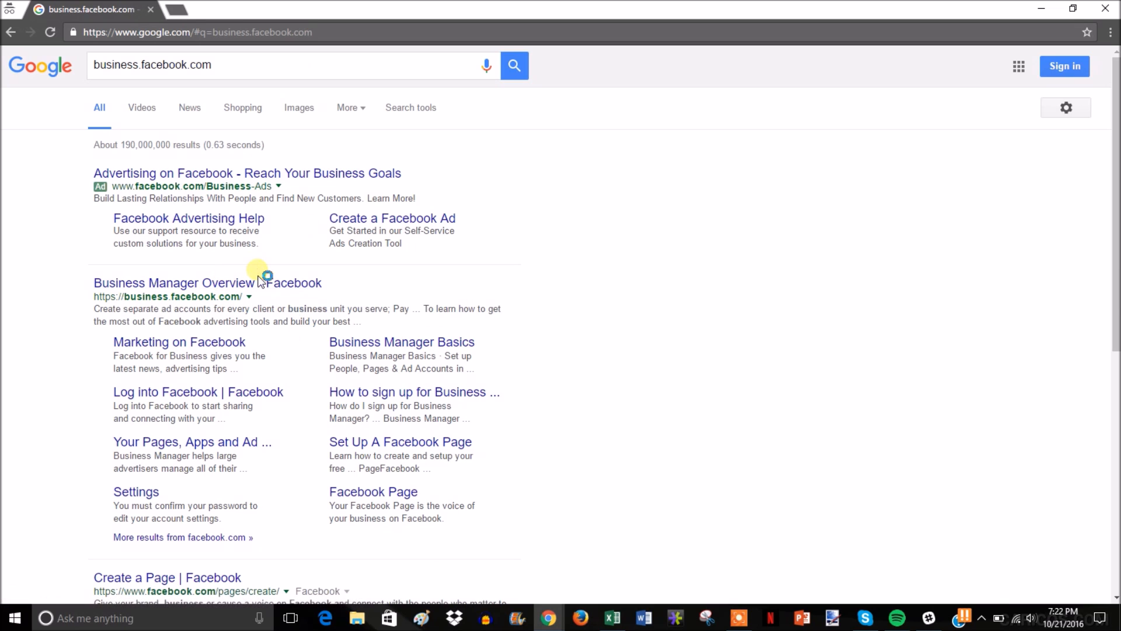
click(245, 282)
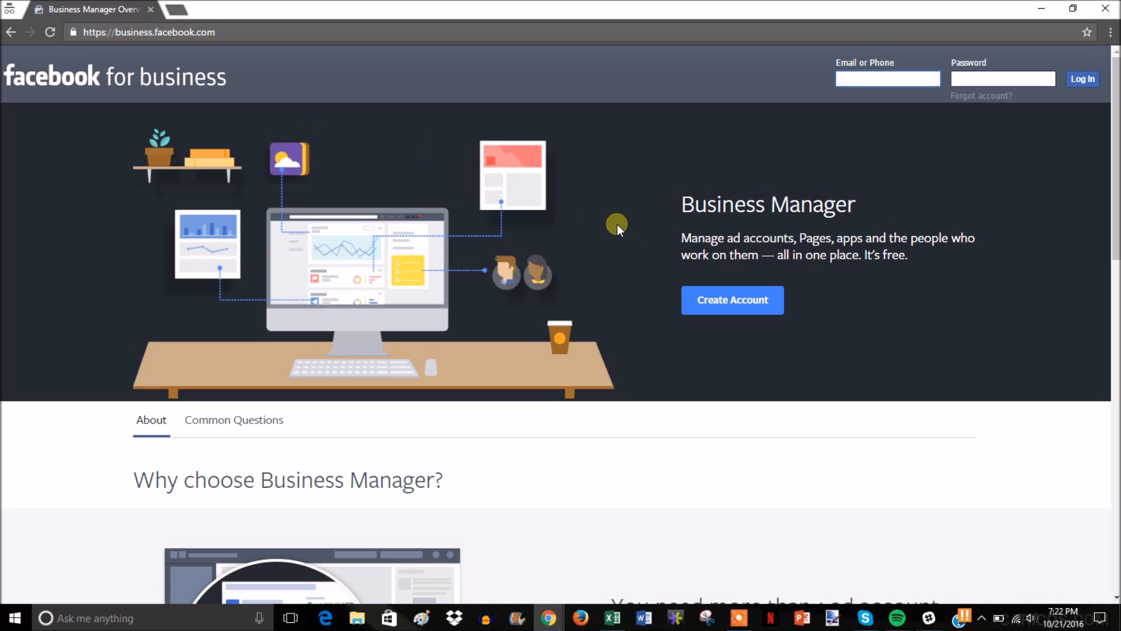
Start Create Account, enter email and password on the Facebook login page, and log in.
click(755, 303)
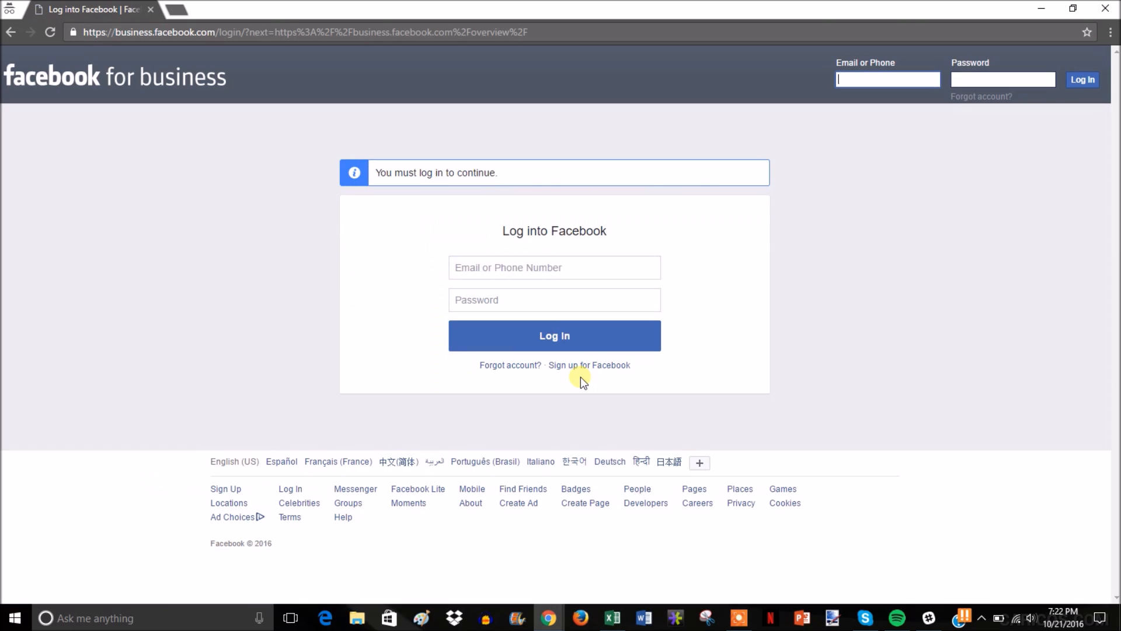
click(518, 268)
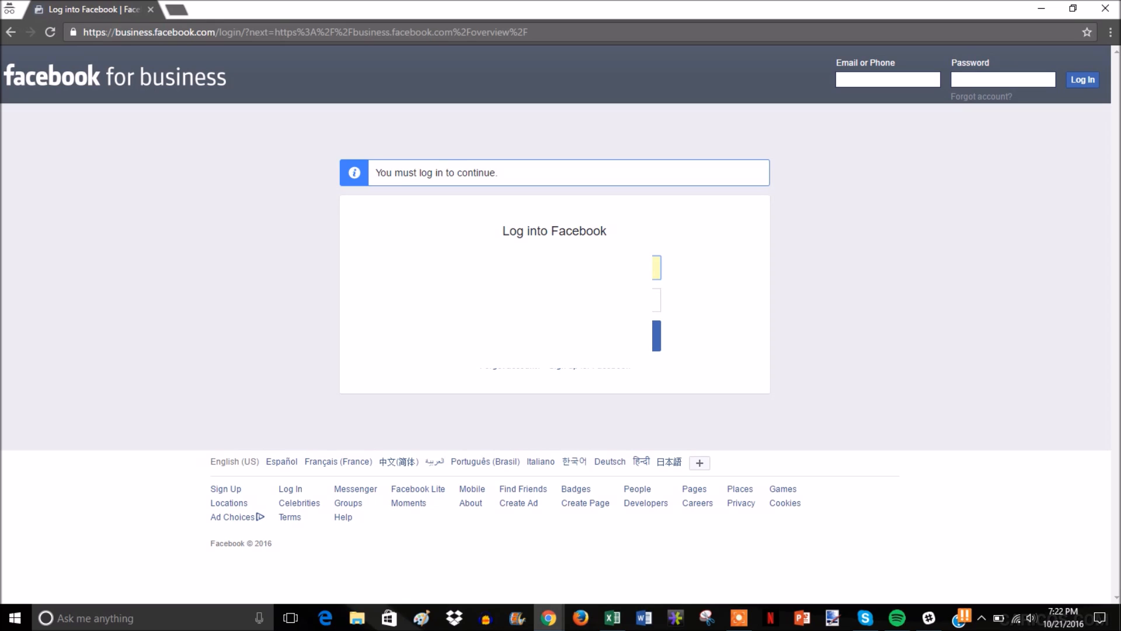
key(Tab)
click(656, 335)
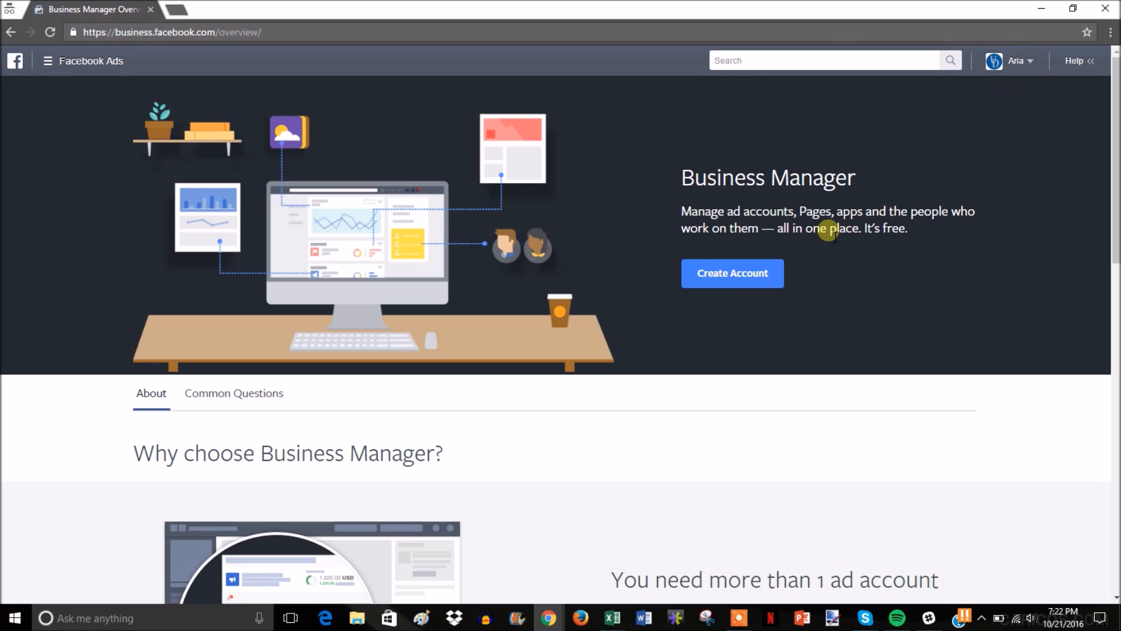
Create a business named 'Cool Business' with a business email and finish to its home page.
click(749, 286)
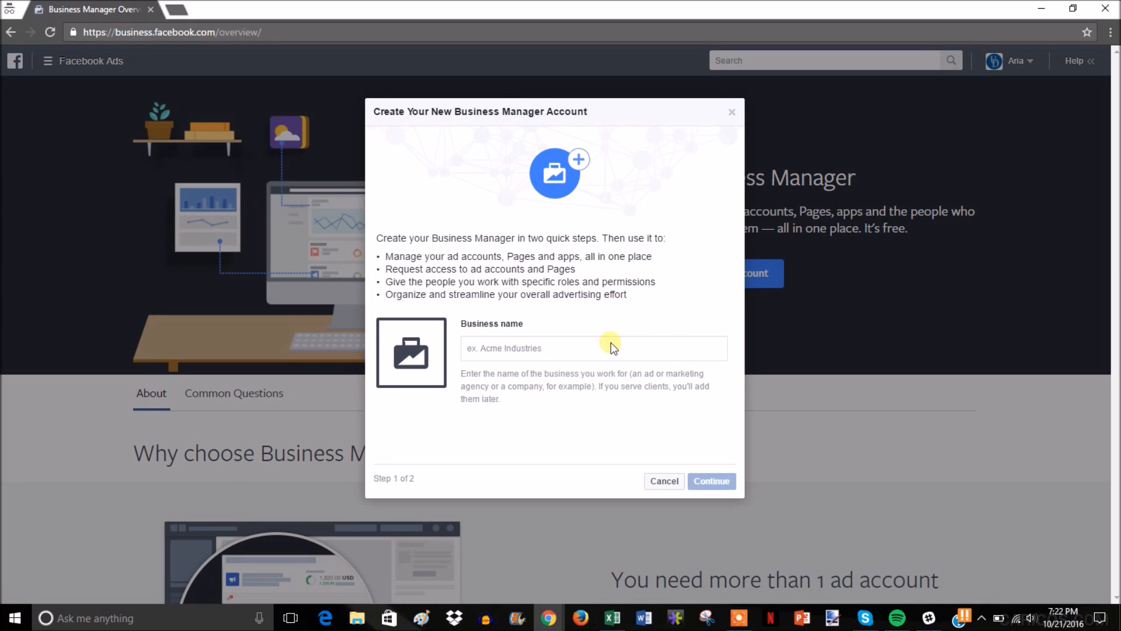
click(579, 351)
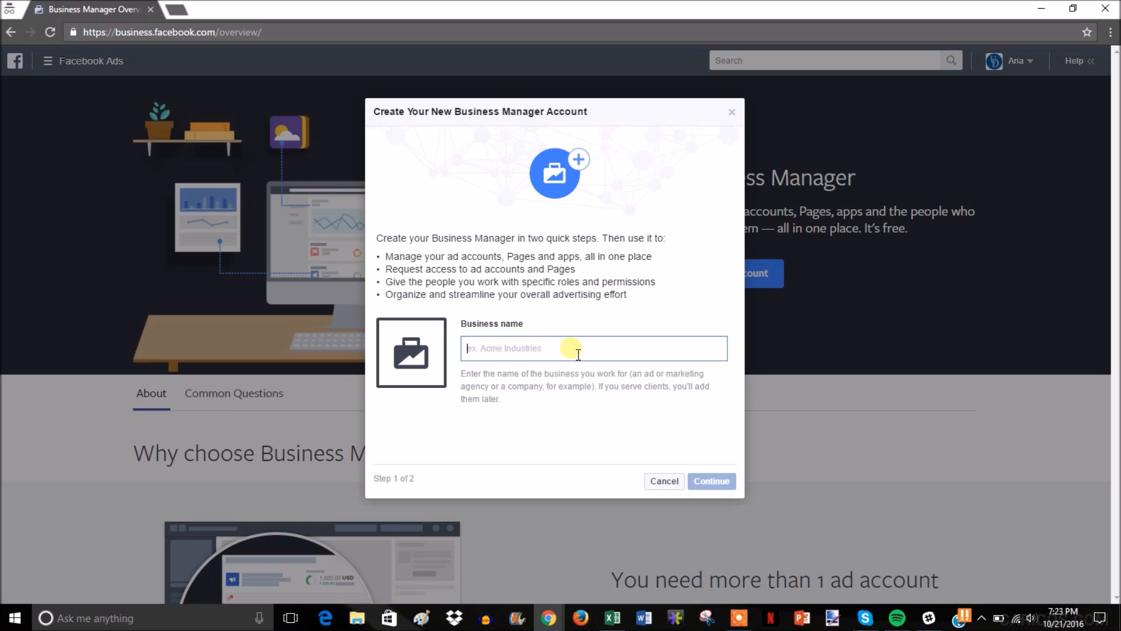
text(Coo)
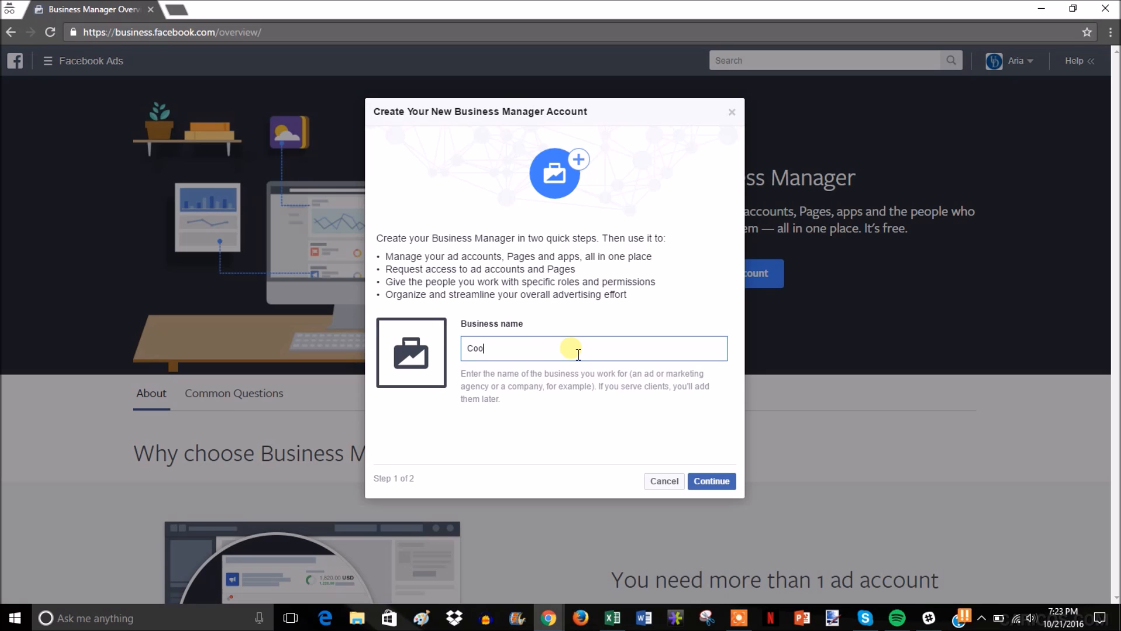
text(l Business)
click(712, 481)
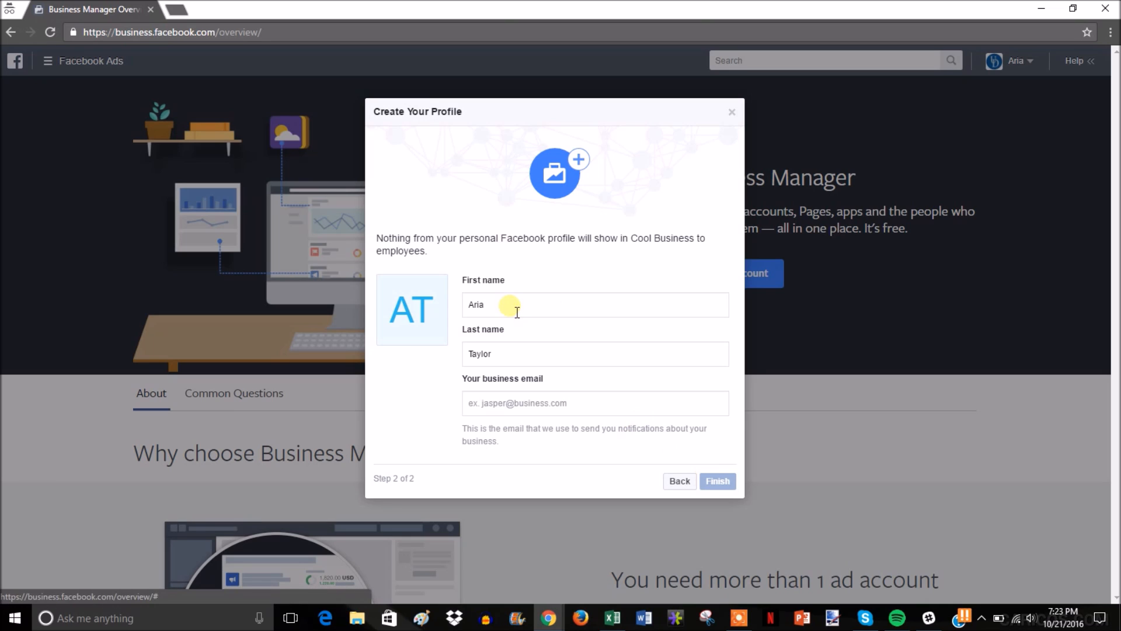
click(594, 406)
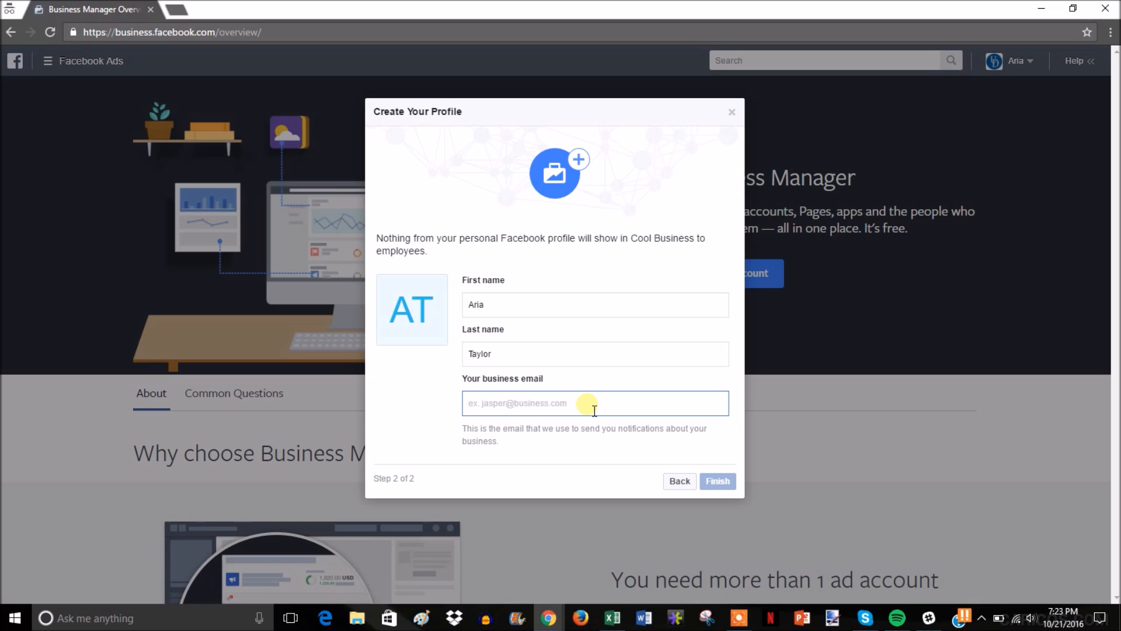
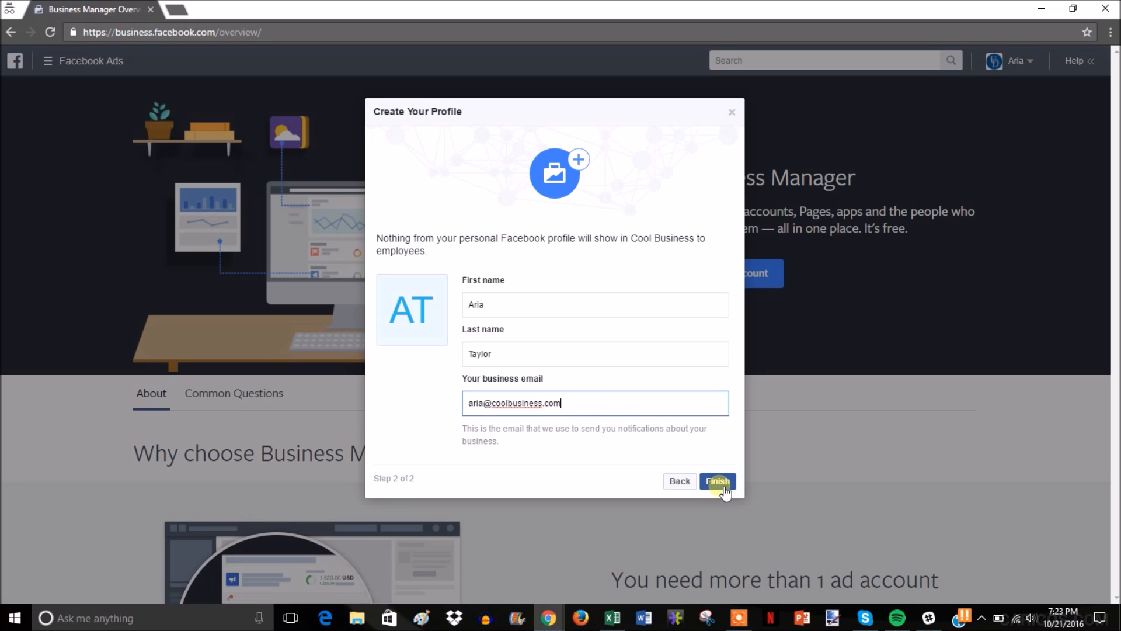
click(718, 481)
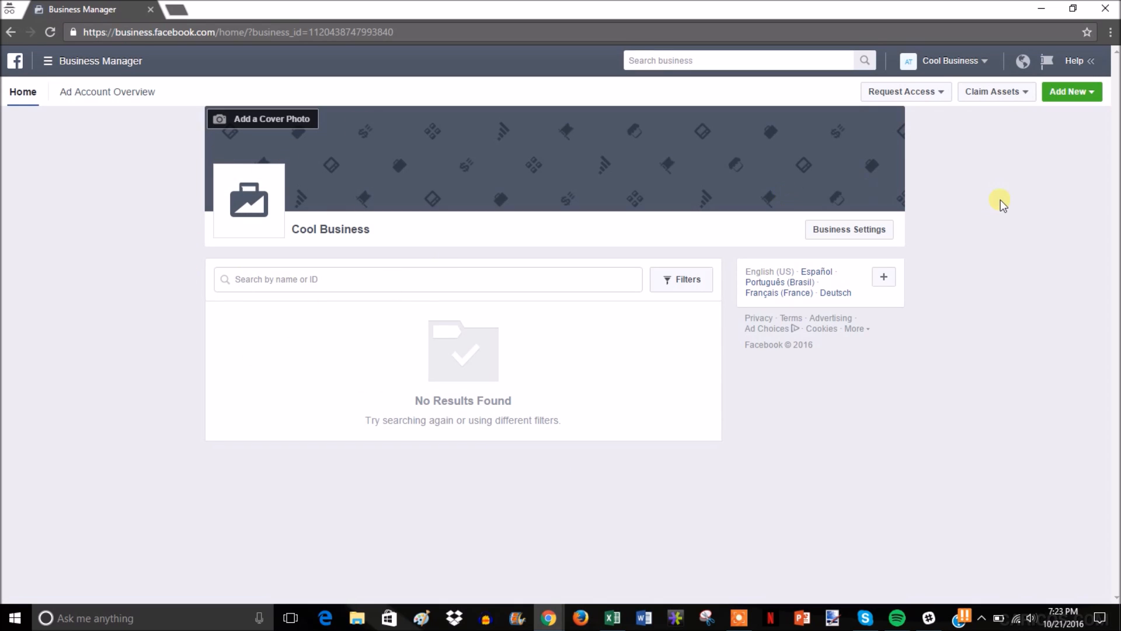
Add a new ad account named 'Ad account 1' to Cool Business.
click(1093, 97)
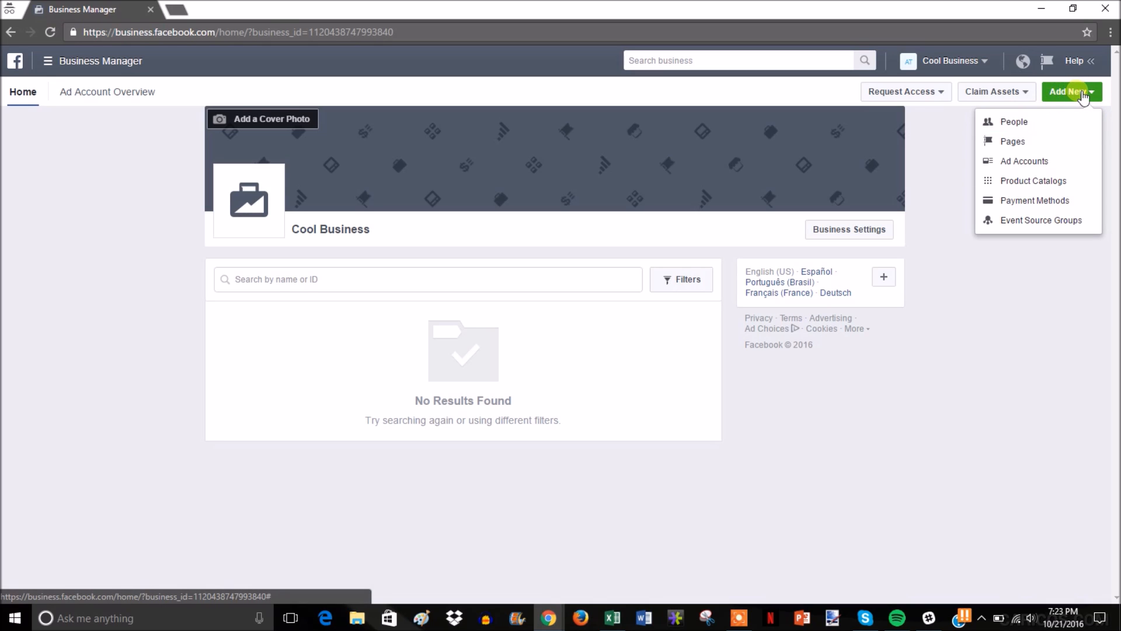
click(1040, 165)
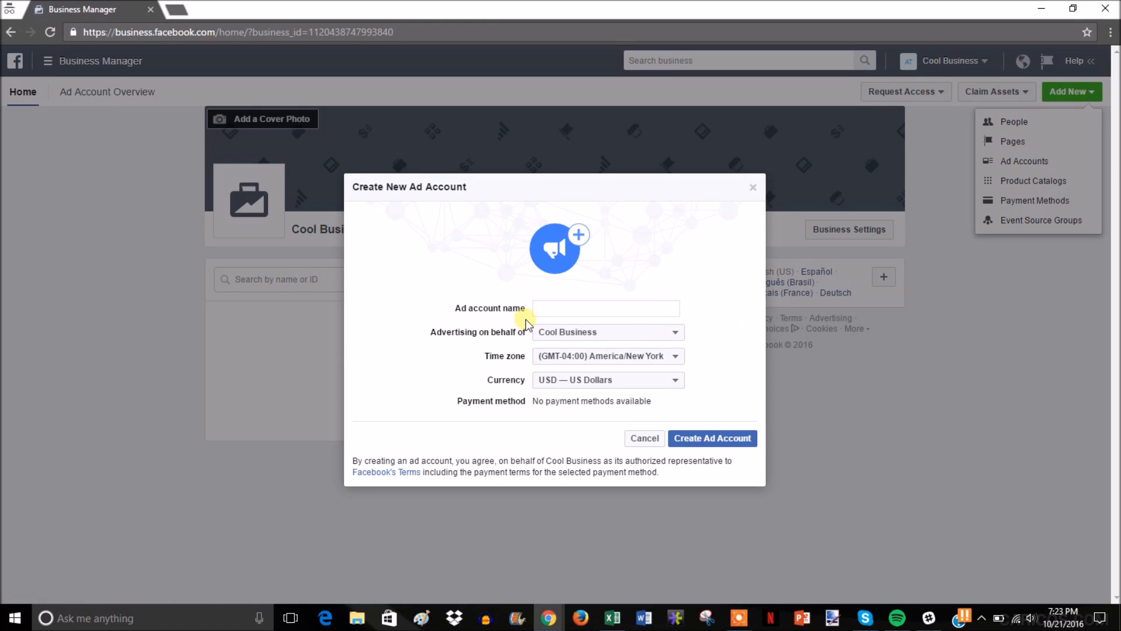
click(605, 312)
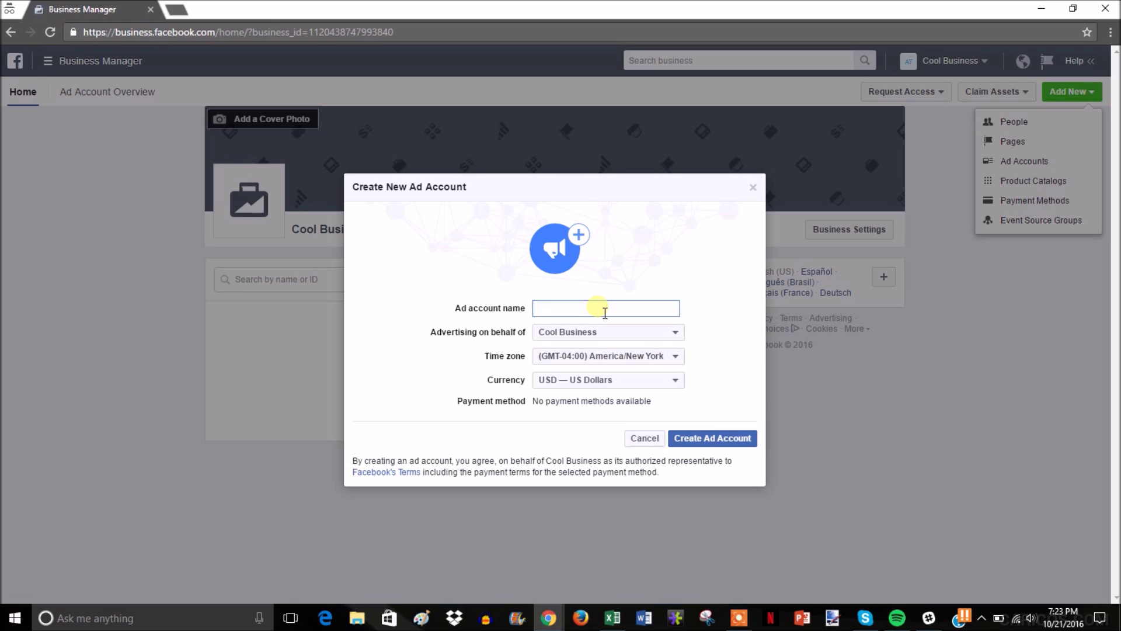
text(count 1)
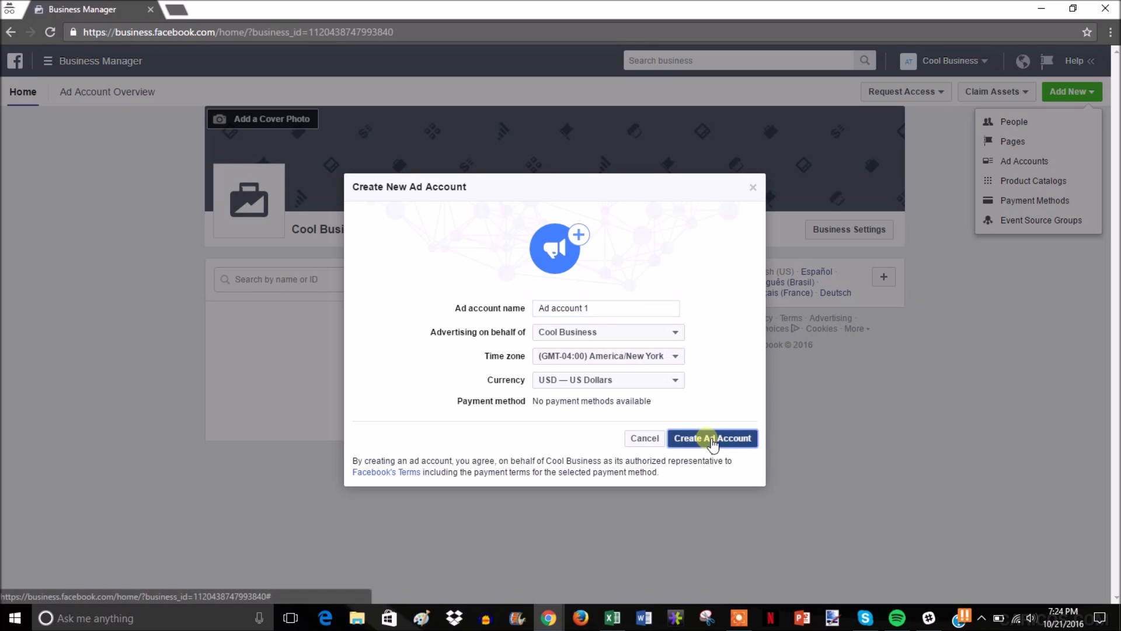
click(707, 439)
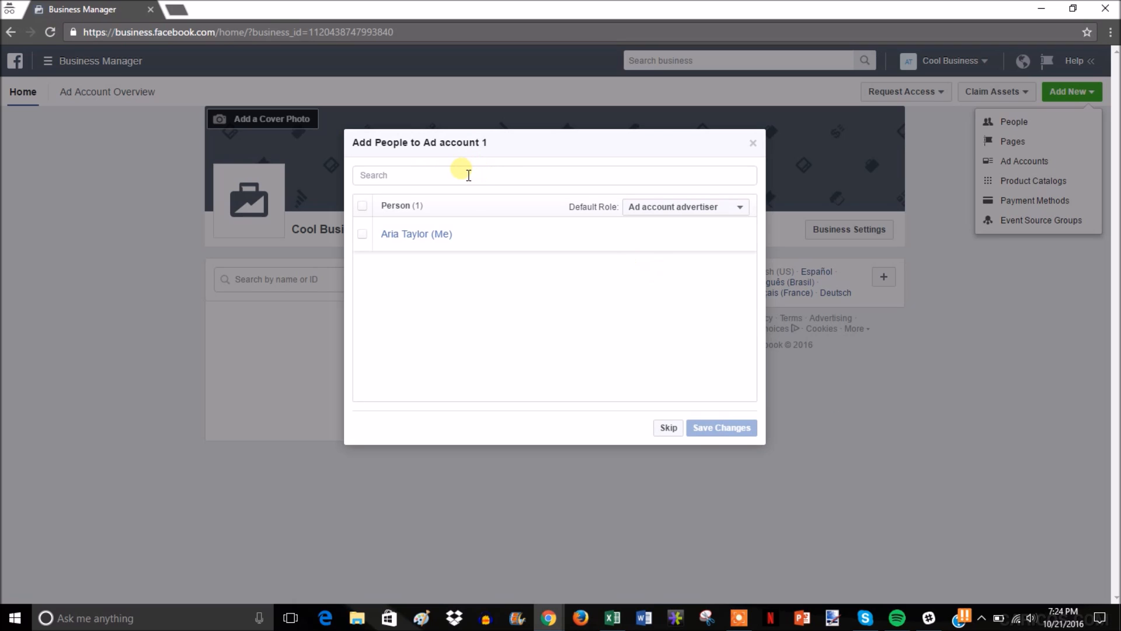
Assign yourself as a person on Ad account 1 and confirm its creation.
click(362, 234)
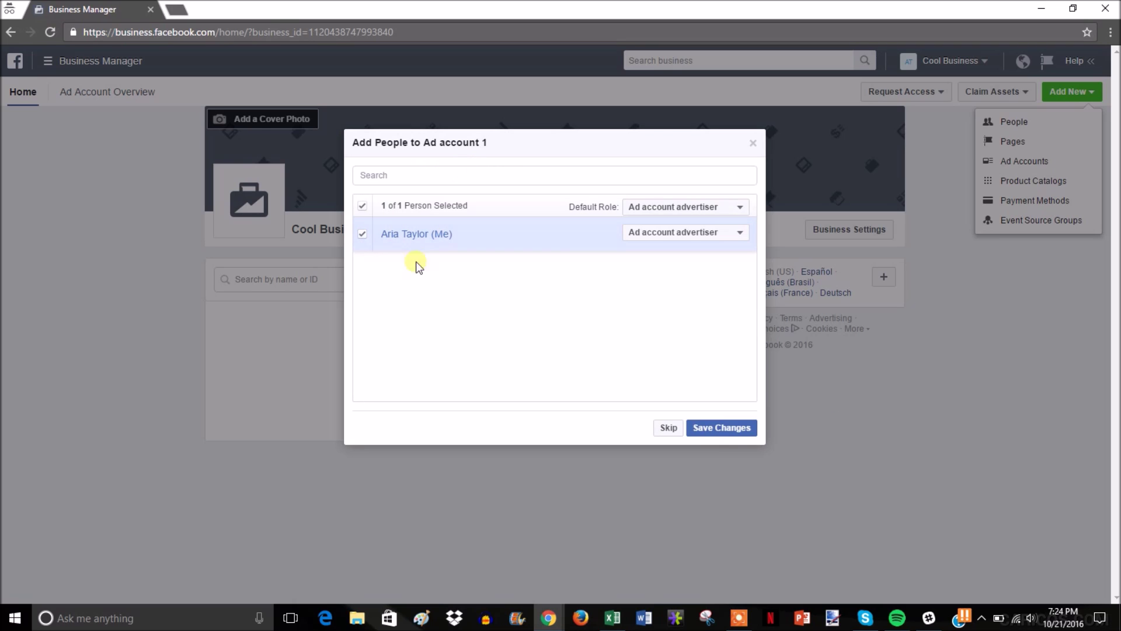
click(721, 427)
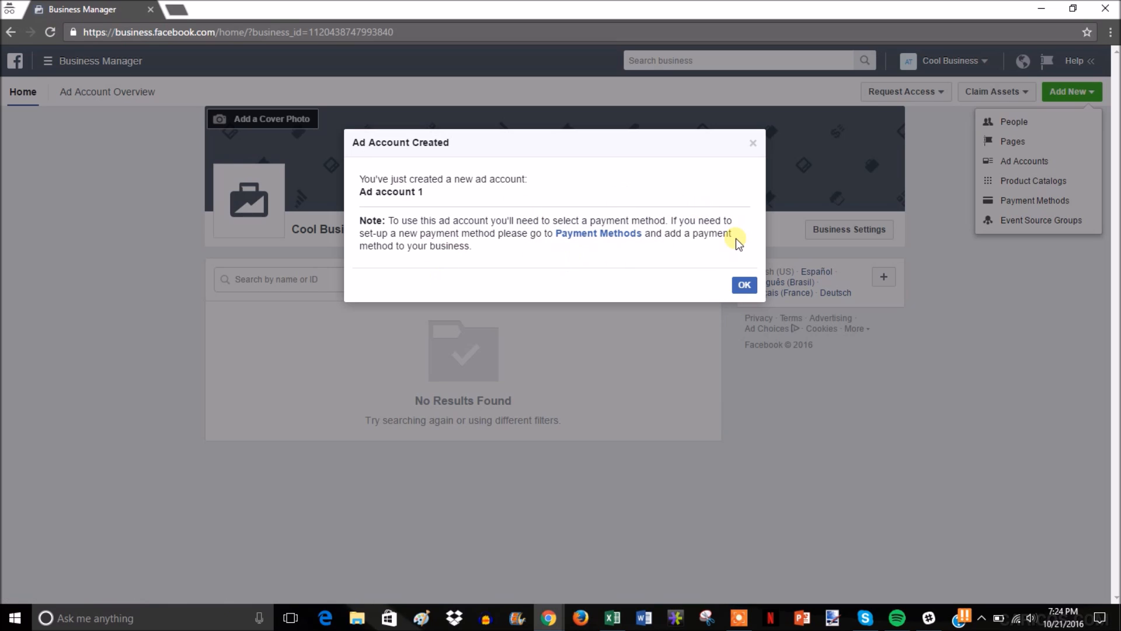
click(744, 285)
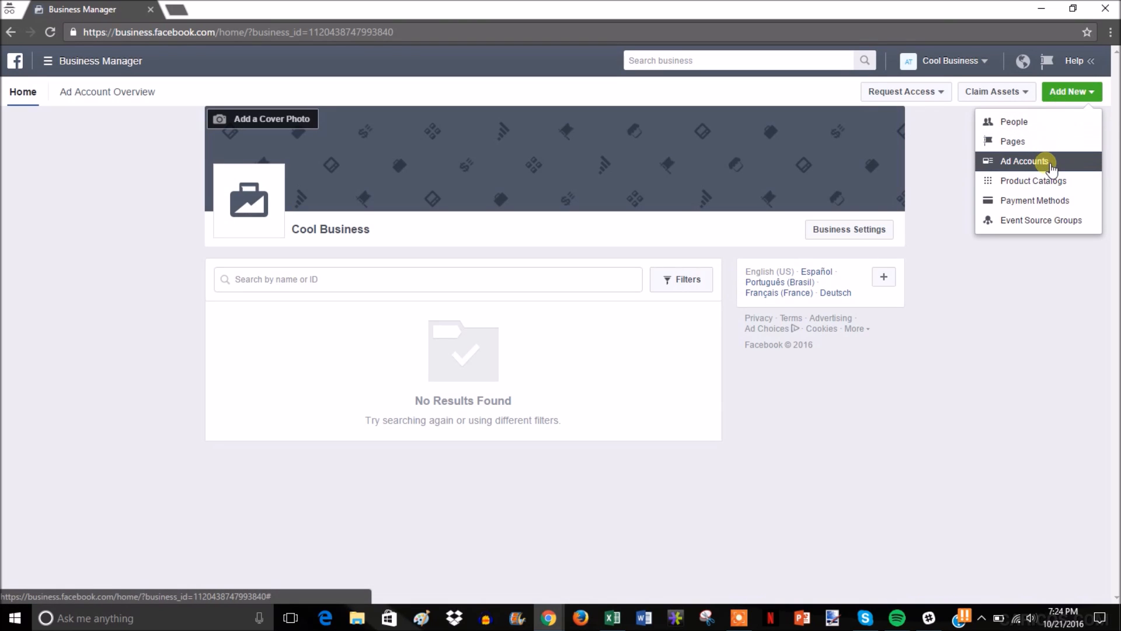
Add a second ad account named 'ad account 2' to Cool Business.
click(1024, 161)
click(605, 263)
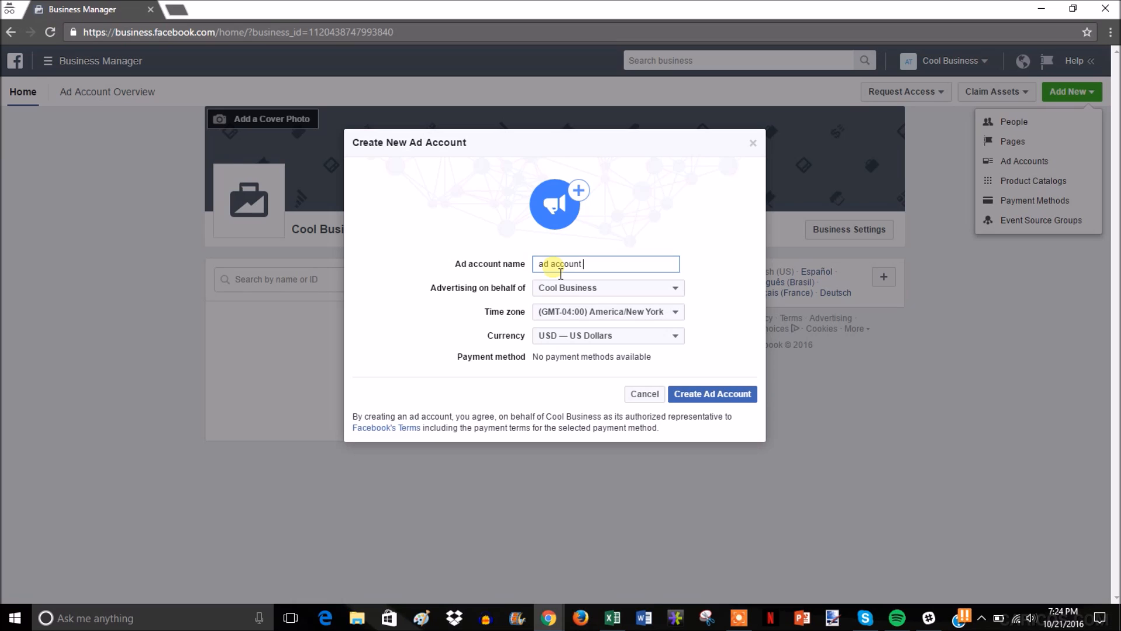
click(712, 393)
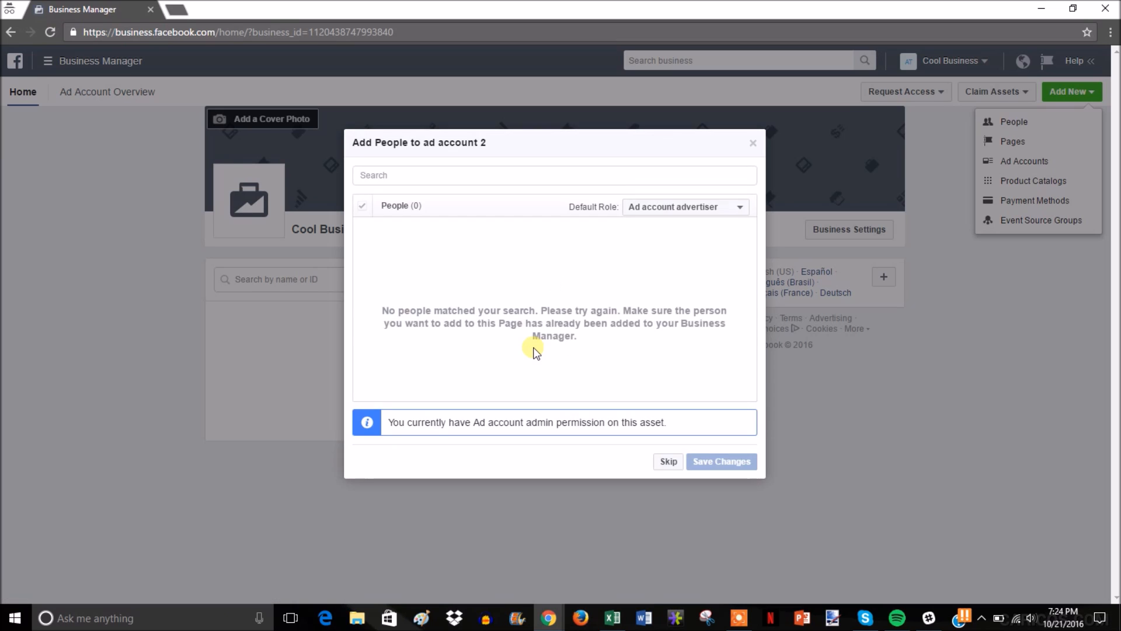
Skip assigning people to ad account 2, confirm, and go to the Ad Account Overview.
click(388, 178)
click(669, 462)
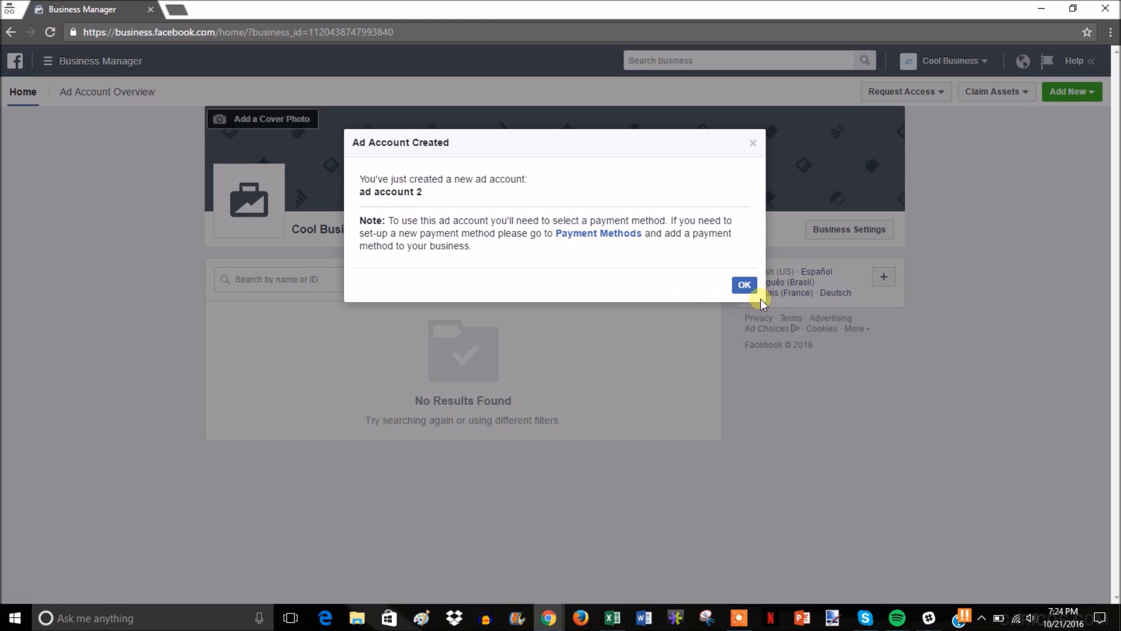
click(743, 285)
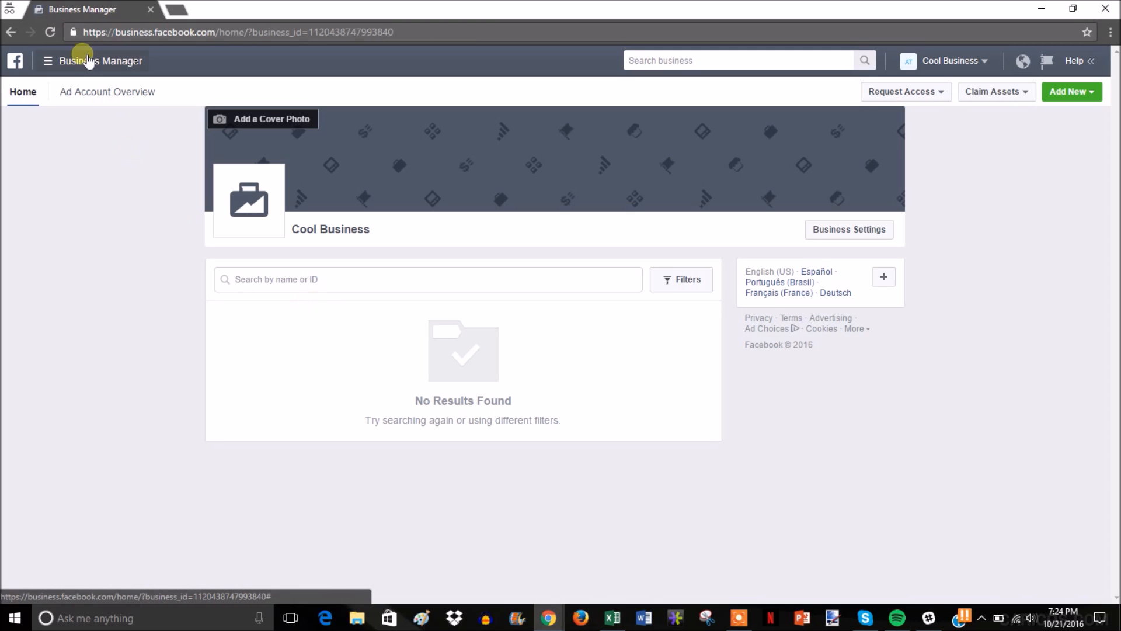
click(97, 93)
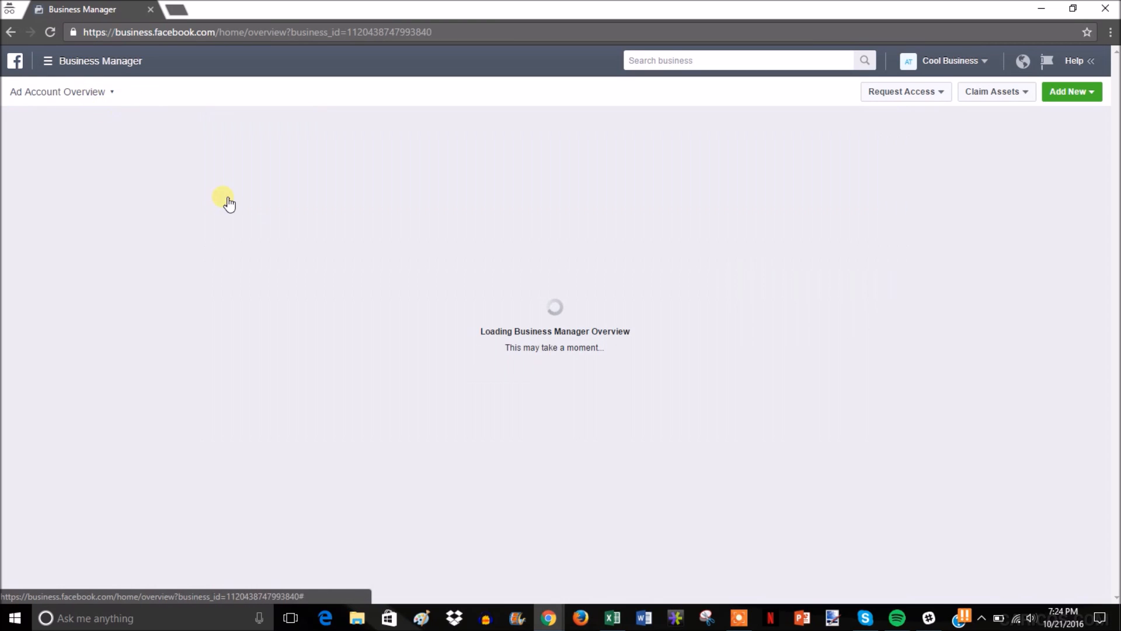
From the Ad Accounts table listing both accounts, open Ad account 1 in Ads Manager.
click(114, 93)
click(116, 95)
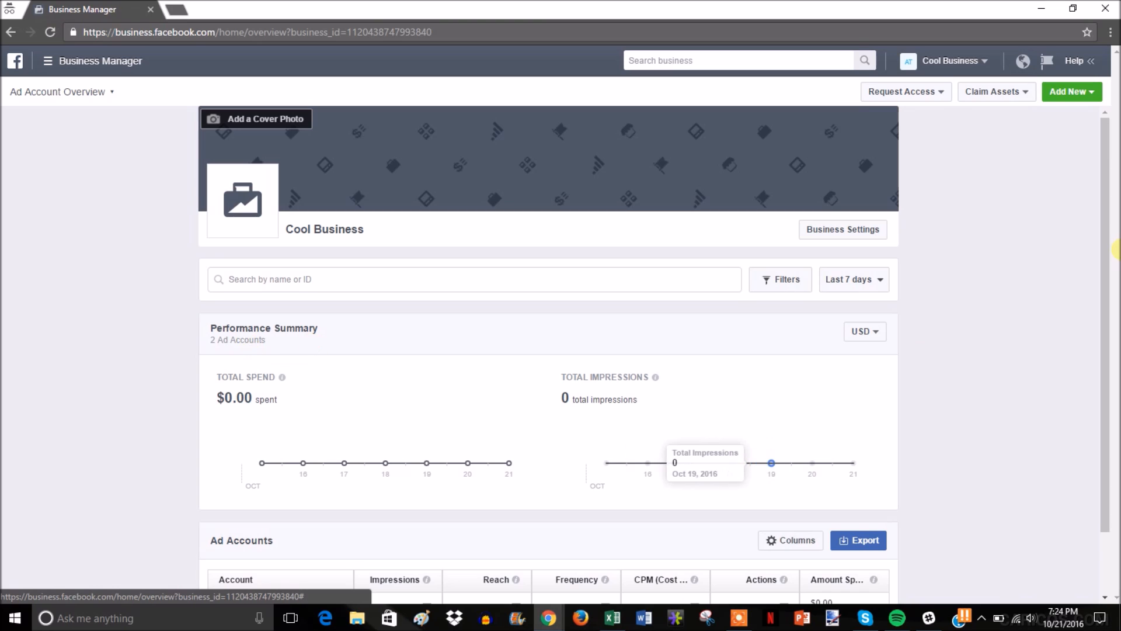
drag(1105, 307, 1106, 376)
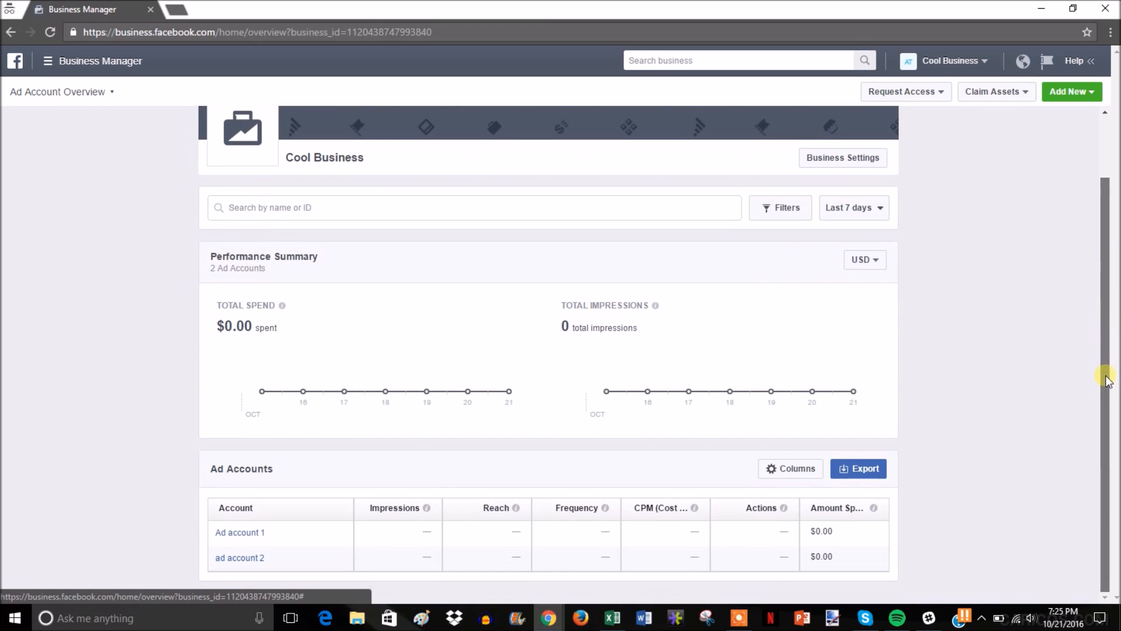
click(239, 533)
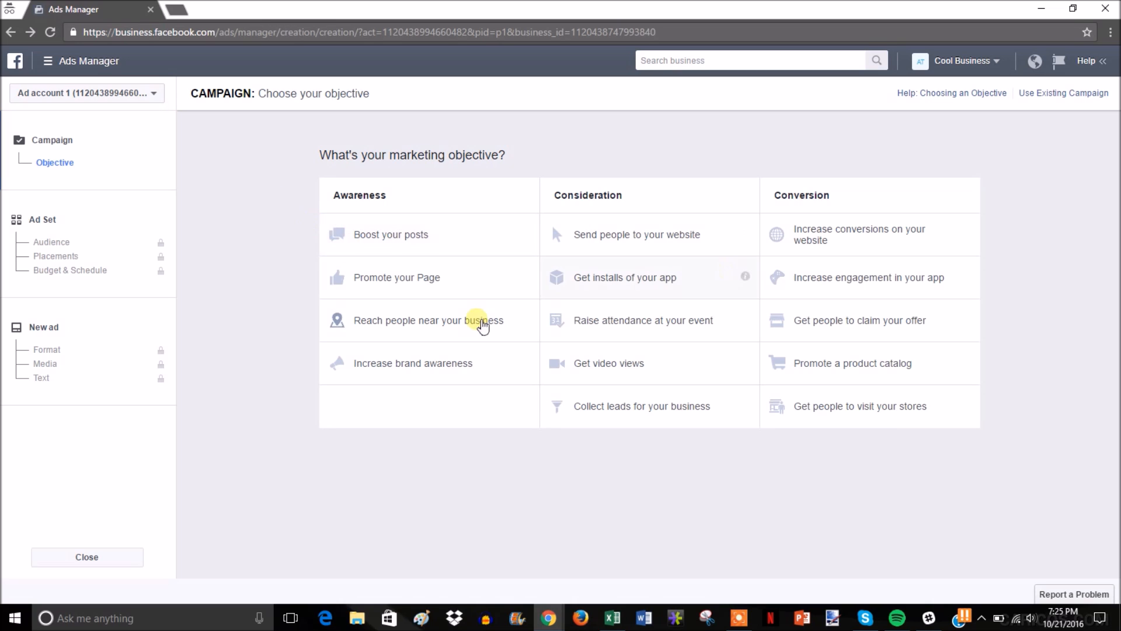
Use the ad account dropdown in Ads Manager to choose ad account 2.
click(140, 93)
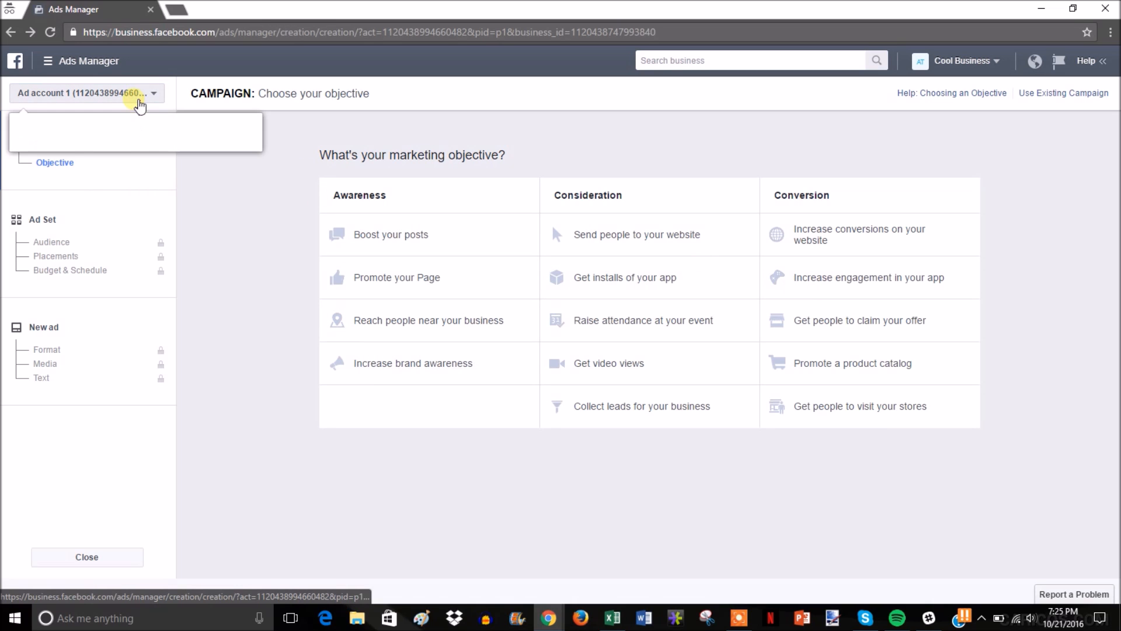
click(113, 239)
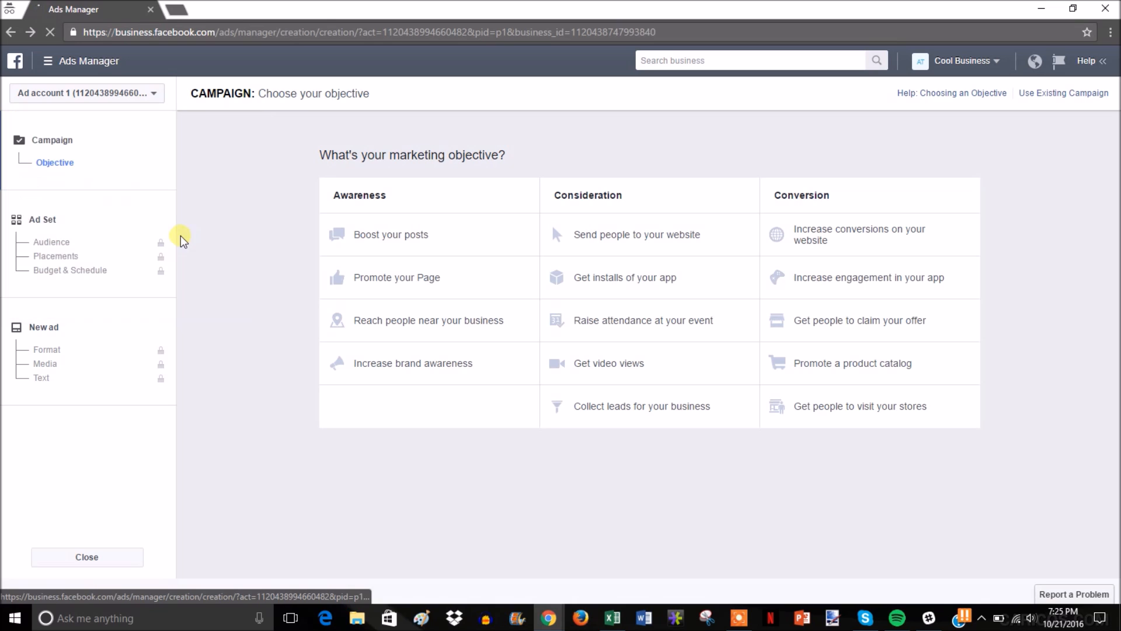